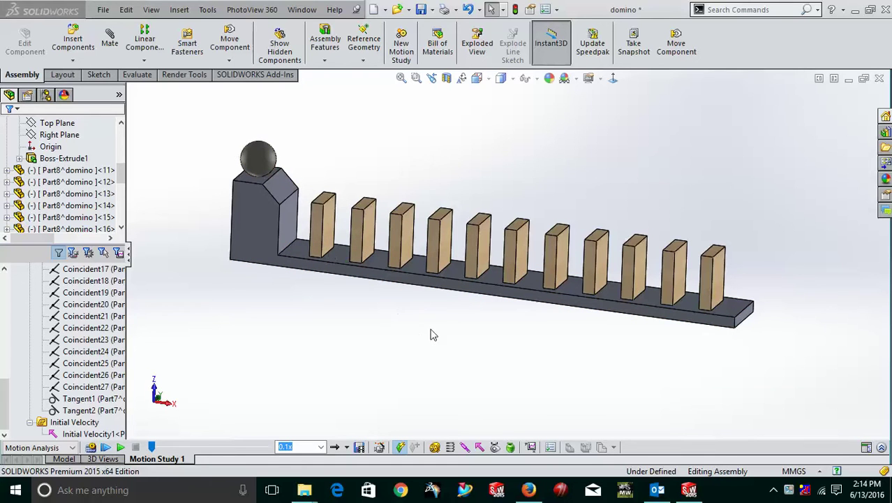
# Step: Examine the overall domino assembly, including the ball, the chamfered block and the row of dominoes on the base
pyautogui.moveTo(430, 334); pyautogui.dragTo(374, 286, button='middle')
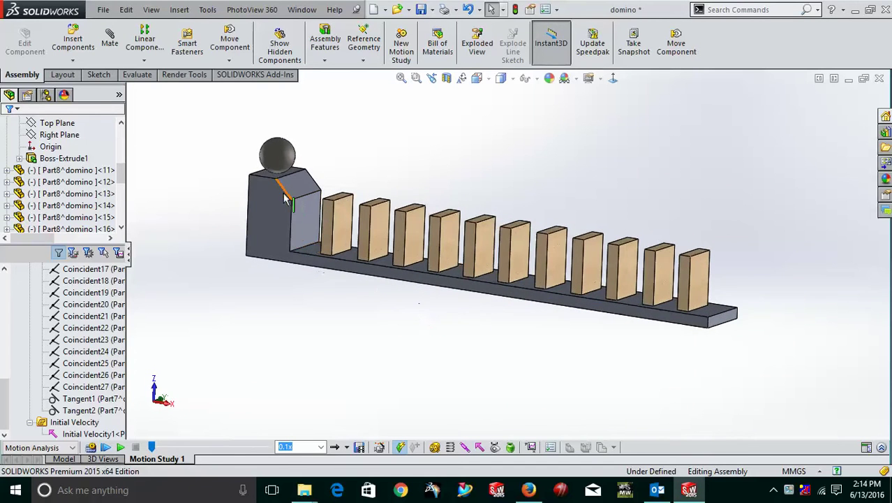
pyautogui.moveTo(423, 168); pyautogui.dragTo(417, 179, button='middle')
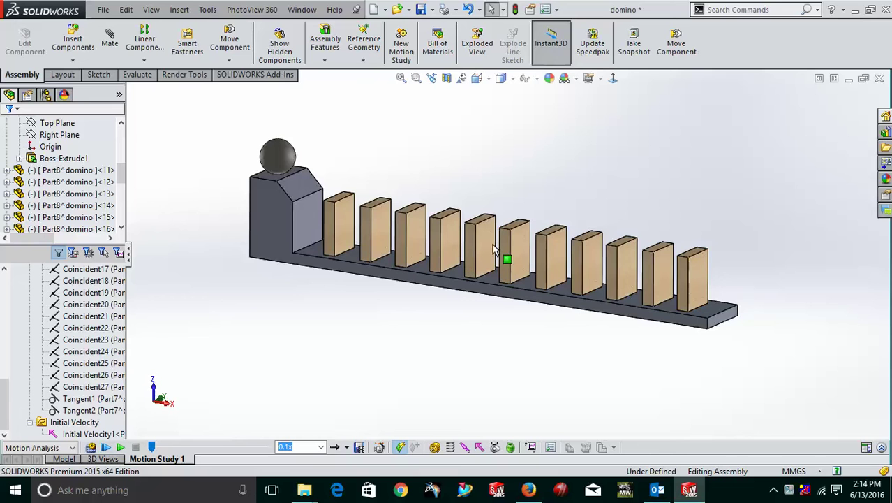
pyautogui.moveTo(410, 174); pyautogui.dragTo(302, 162, button='middle')
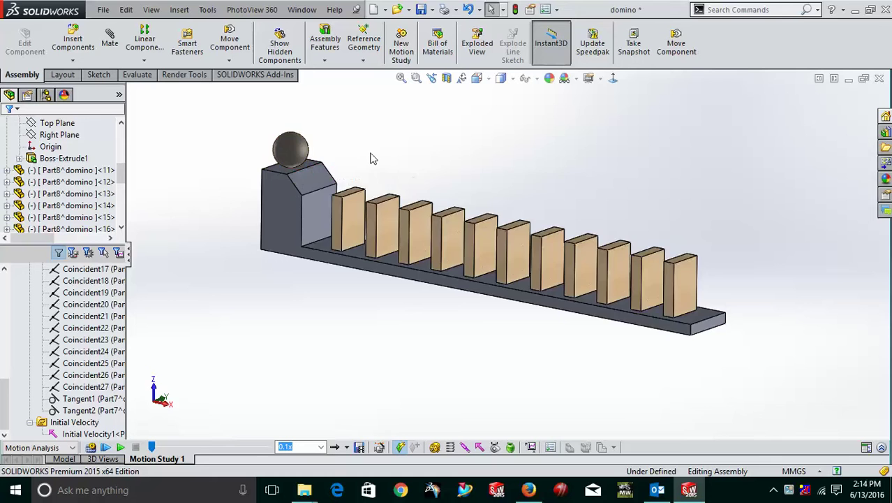
pyautogui.moveTo(373, 159); pyautogui.dragTo(294, 164, button='middle')
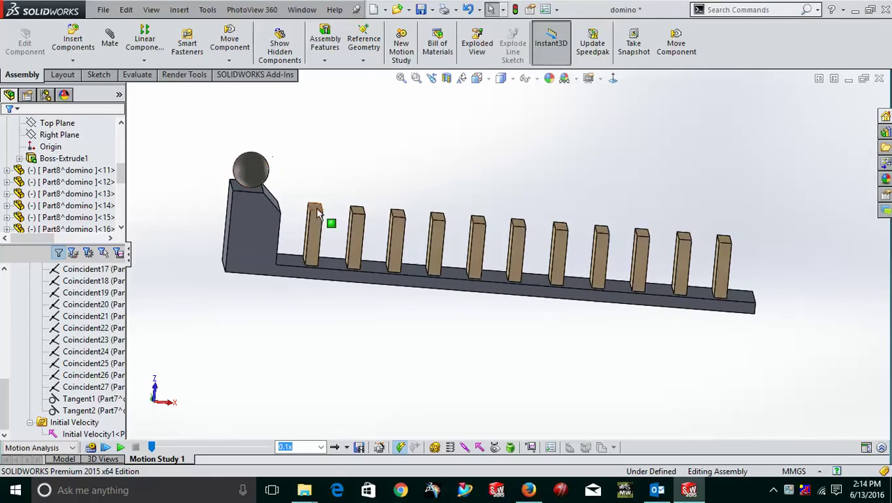
pyautogui.moveTo(318, 213); pyautogui.dragTo(331, 247, button='middle')
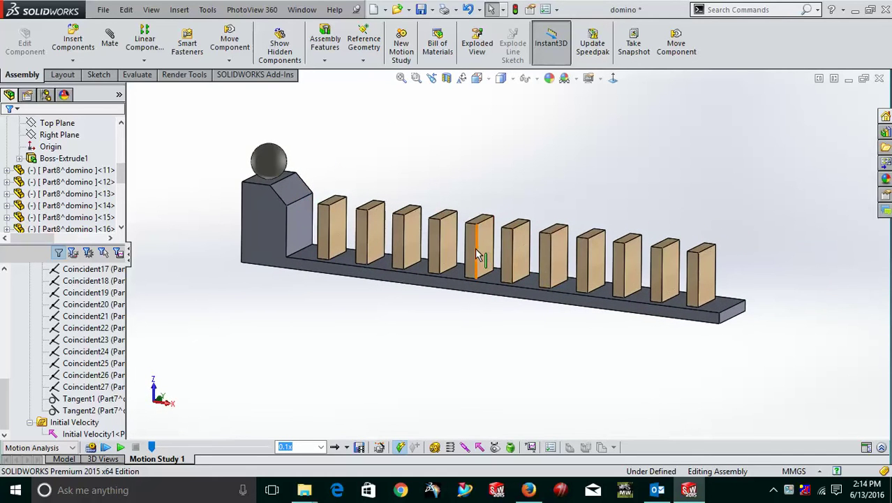
pyautogui.moveTo(528, 193); pyautogui.dragTo(479, 202, button='middle')
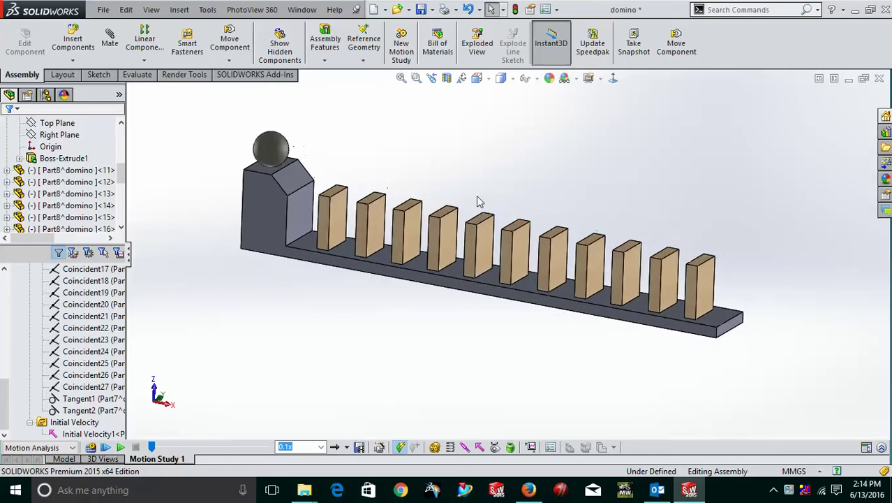
pyautogui.scroll(-2, 432, 180)
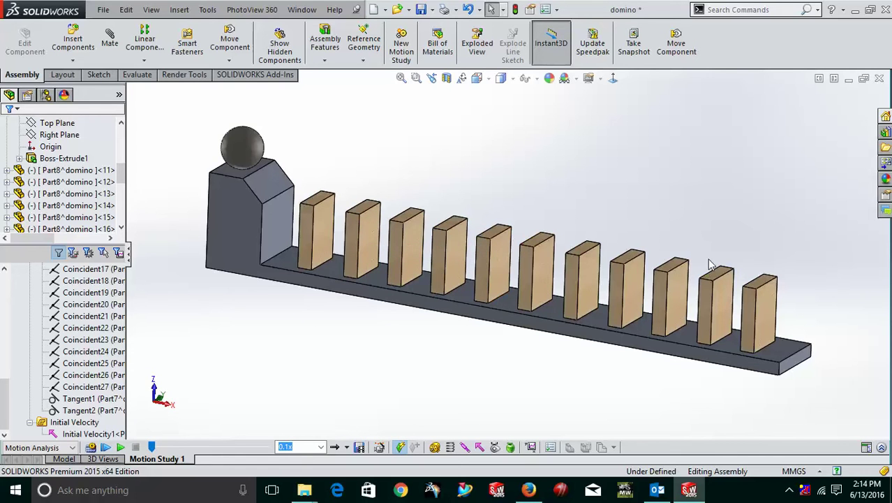
pyautogui.moveTo(573, 221)
pyautogui.mouseDown(button='middle')
pyautogui.moveTo(577, 195)
pyautogui.moveTo(577, 212)
pyautogui.mouseUp(button='middle')
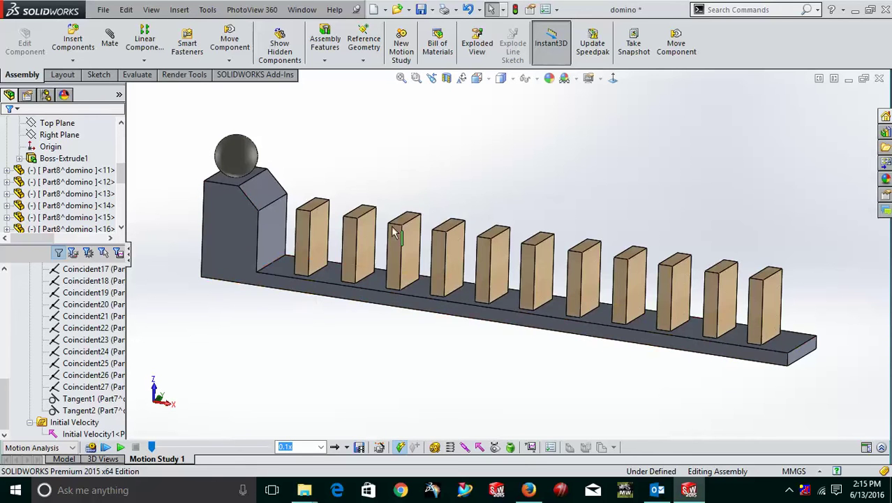
pyautogui.moveTo(427, 173); pyautogui.dragTo(435, 177, button='middle')
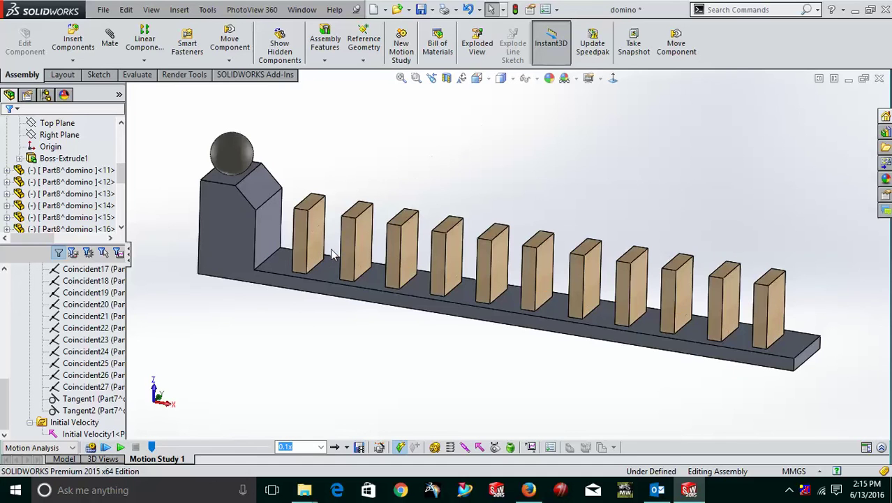
# Step: Inspect the ball's seat on the block and the spacing of the dominoes along the base, up close and from above
pyautogui.scroll(-5, 263, 224)
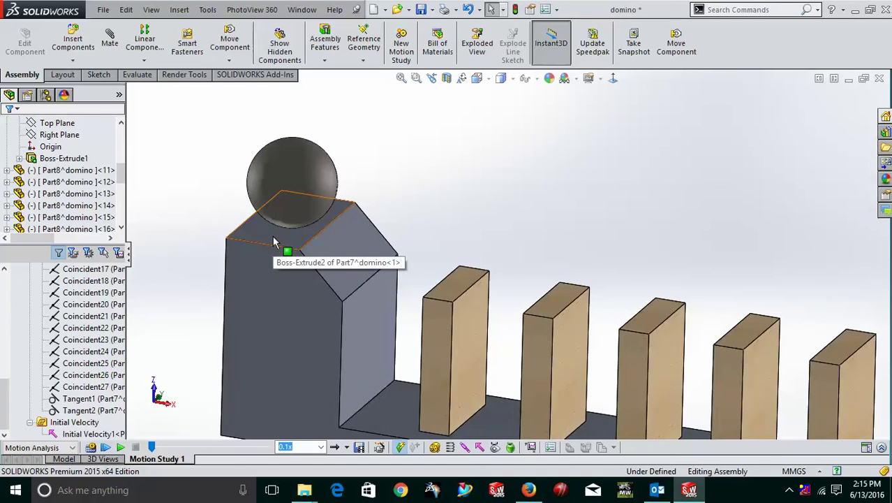
pyautogui.scroll(5, 308, 244)
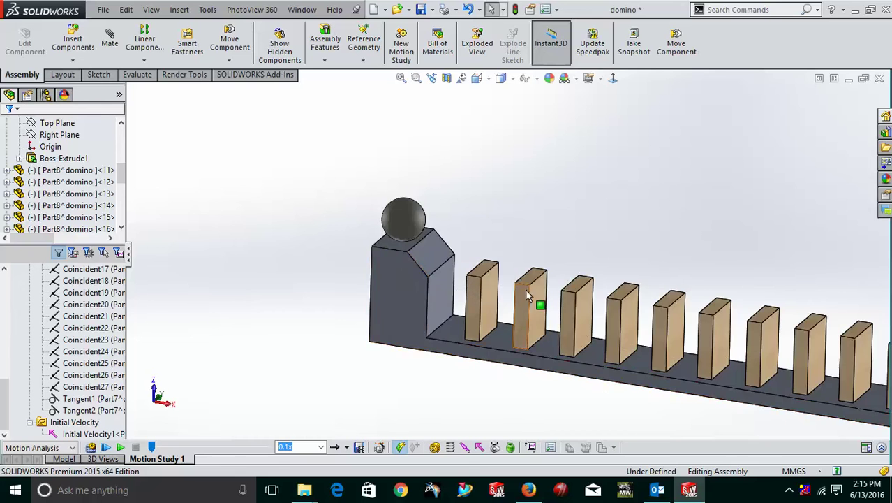
pyautogui.scroll(3, 698, 321)
pyautogui.scroll(-2, 768, 328)
pyautogui.scroll(-5, 345, 279)
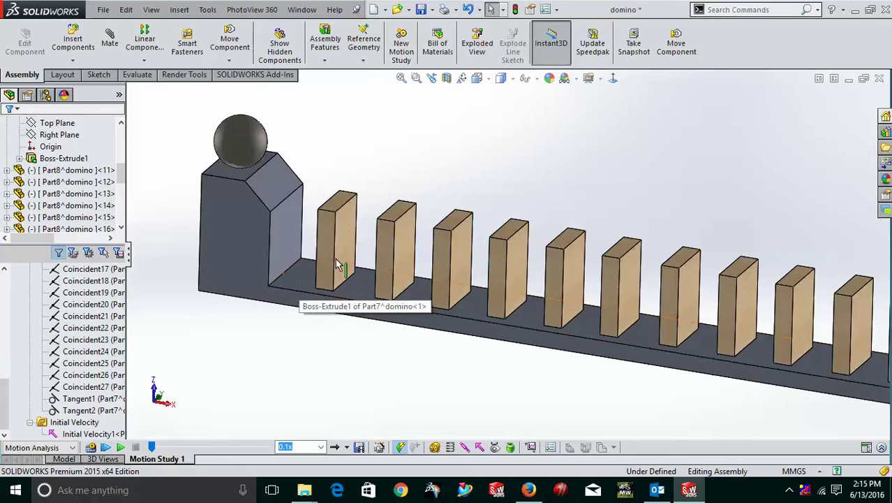
pyautogui.moveTo(337, 263); pyautogui.dragTo(398, 219, button='middle')
pyautogui.scroll(-3, 324, 226)
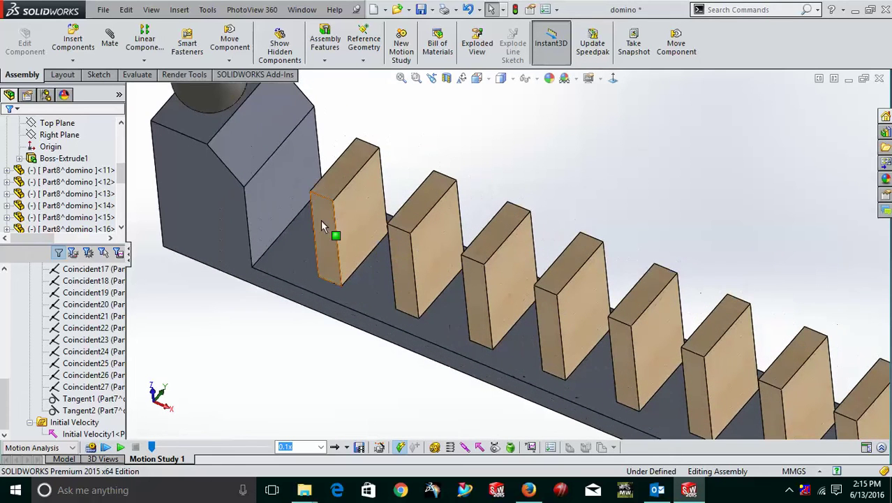
pyautogui.moveTo(390, 186); pyautogui.dragTo(379, 253, button='middle')
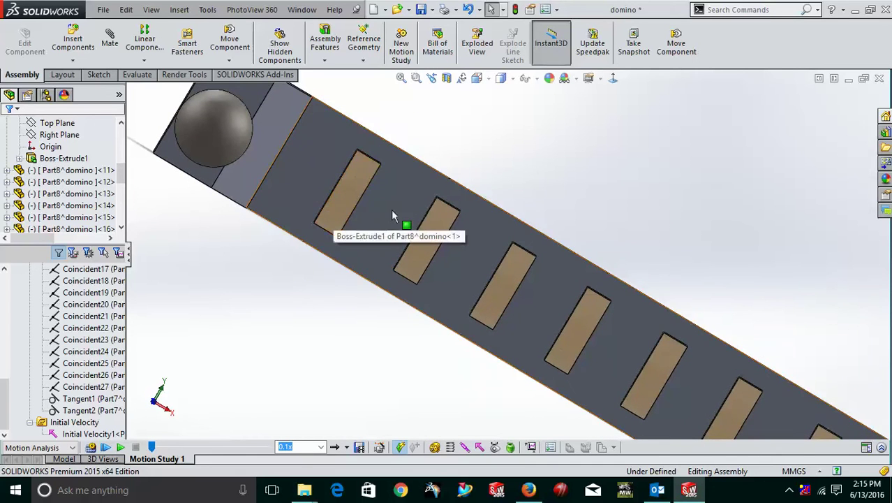
pyautogui.scroll(5, 412, 217)
pyautogui.moveTo(418, 215); pyautogui.dragTo(561, 196, button='middle')
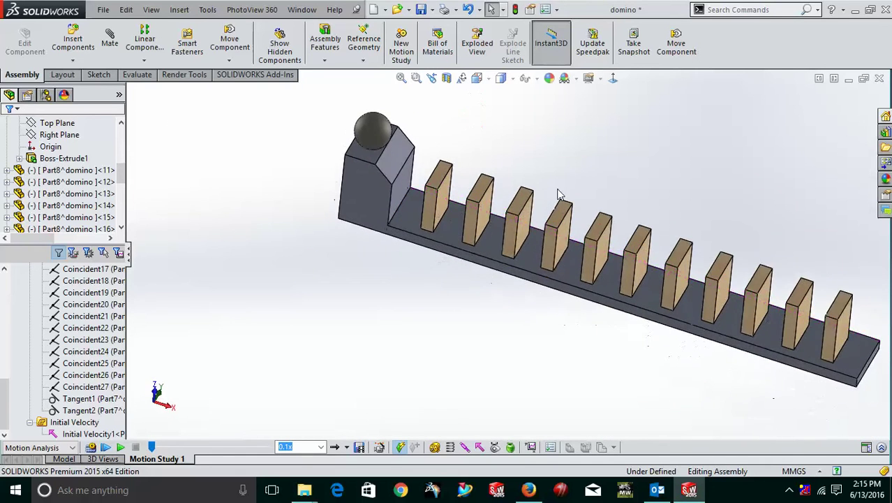
pyautogui.scroll(3, 590, 213)
pyautogui.scroll(-3, 607, 279)
pyautogui.moveTo(607, 279); pyautogui.dragTo(538, 348, button='middle')
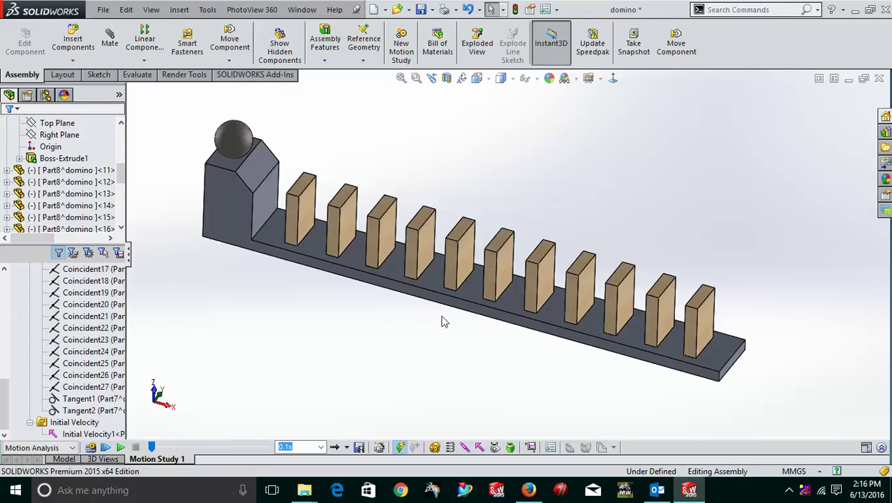
pyautogui.moveTo(461, 315); pyautogui.dragTo(455, 305, button='middle')
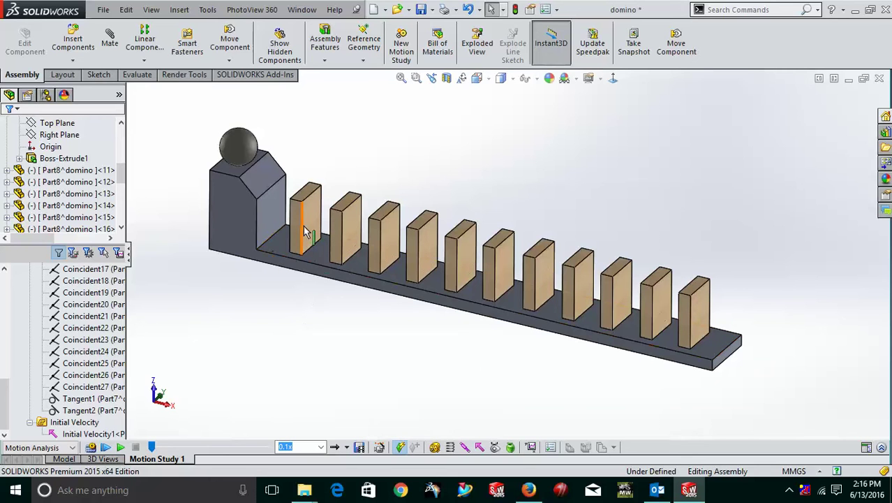
pyautogui.moveTo(579, 229); pyautogui.dragTo(557, 230, button='middle')
pyautogui.moveTo(416, 185); pyautogui.dragTo(399, 202, button='middle')
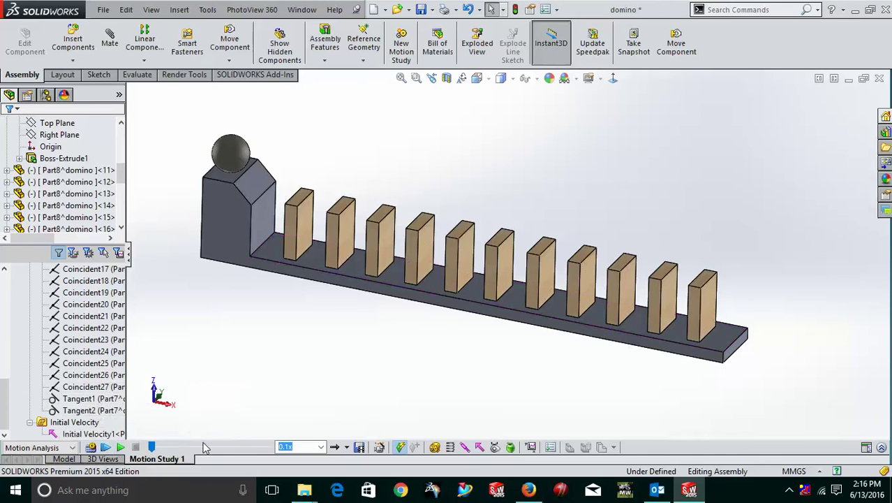
# Step: Suppress all mates in the motion study: Width1, Coincident7 through Coincident27, Tangent1 and Tangent2
pyautogui.scroll(5, 89, 361)
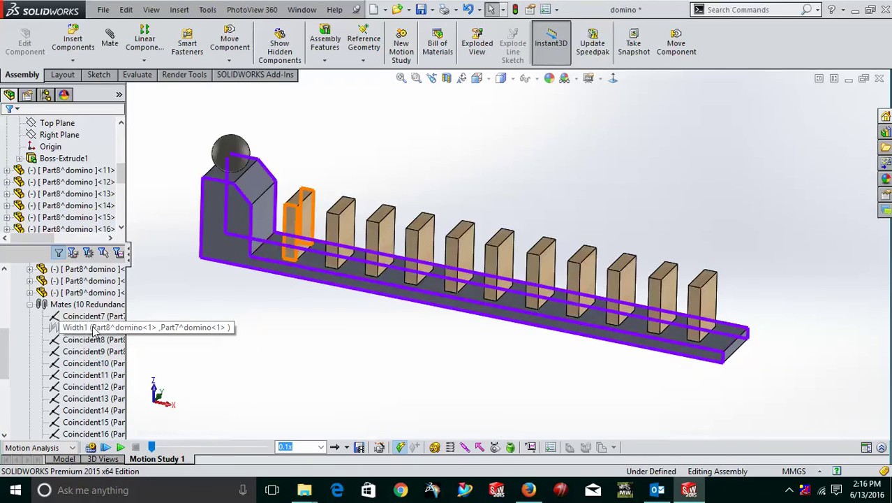
pyautogui.click(96, 317)
pyautogui.keyDown('ctrl'); pyautogui.click(95, 327); pyautogui.keyUp('ctrl')
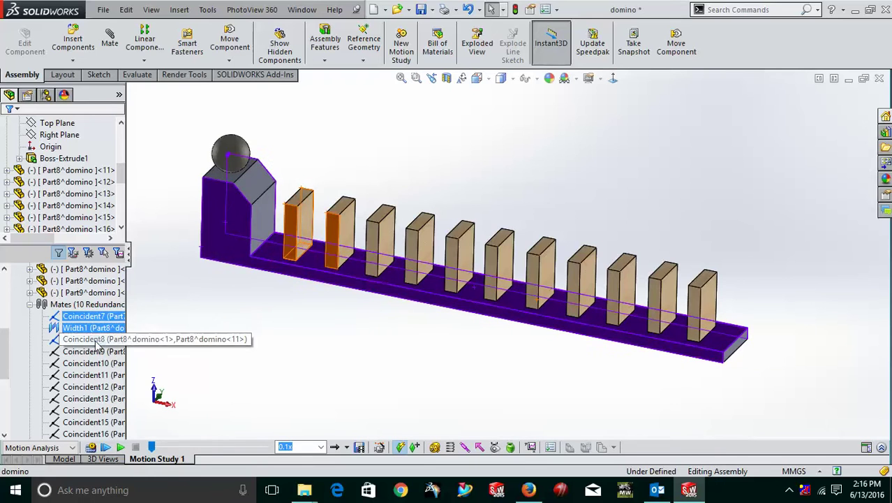
pyautogui.keyDown('ctrl'); pyautogui.click(98, 340); pyautogui.keyUp('ctrl')
pyautogui.keyDown('ctrl'); pyautogui.click(98, 351); pyautogui.keyUp('ctrl')
pyautogui.keyDown('ctrl'); pyautogui.click(98, 363); pyautogui.keyUp('ctrl')
pyautogui.keyDown('ctrl'); pyautogui.click(98, 375); pyautogui.keyUp('ctrl')
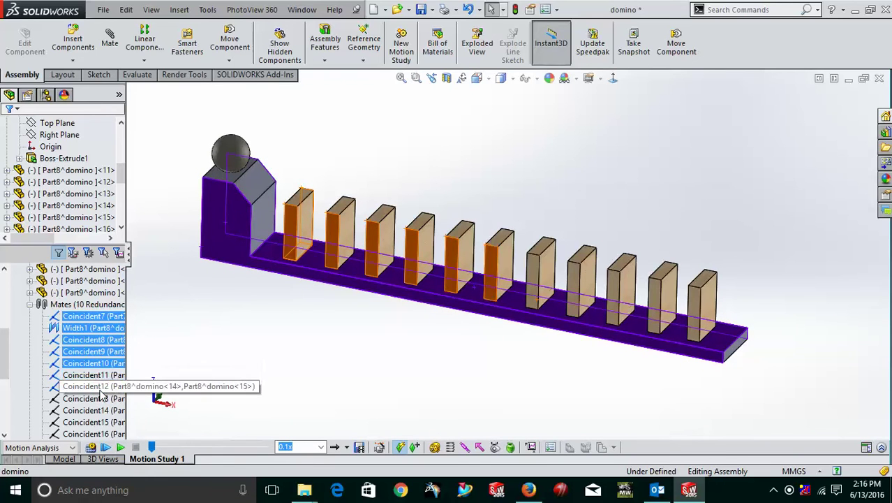
pyautogui.keyDown('ctrl'); pyautogui.click(100, 386); pyautogui.keyUp('ctrl')
pyautogui.keyDown('ctrl'); pyautogui.click(97, 398); pyautogui.keyUp('ctrl')
pyautogui.keyDown('ctrl'); pyautogui.click(98, 410); pyautogui.keyUp('ctrl')
pyautogui.keyDown('ctrl'); pyautogui.click(98, 422); pyautogui.keyUp('ctrl')
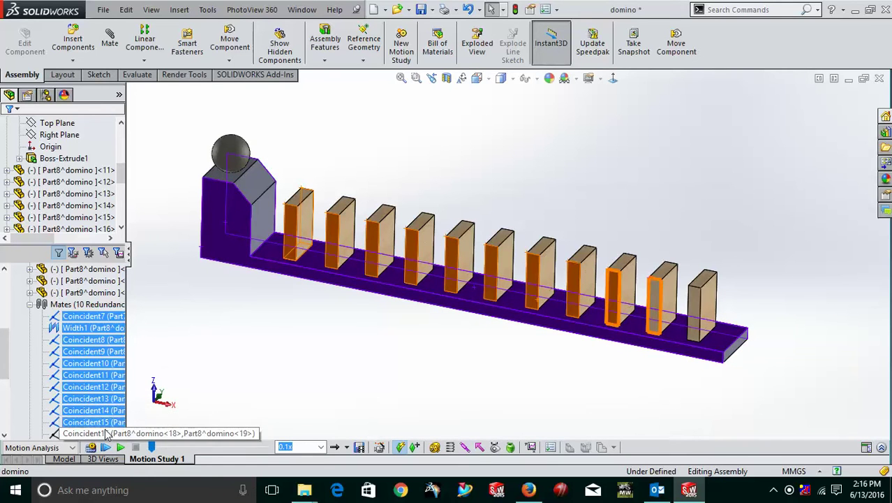
pyautogui.keyDown('ctrl'); pyautogui.click(98, 433); pyautogui.keyUp('ctrl')
pyautogui.scroll(-5, 98, 349)
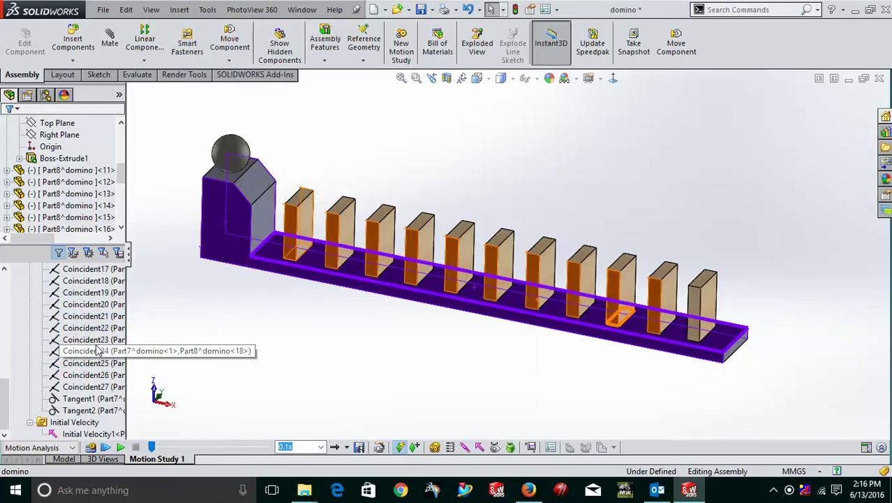
pyautogui.keyDown('ctrl'); pyautogui.click(98, 268); pyautogui.keyUp('ctrl')
pyautogui.scroll(1, 96, 307)
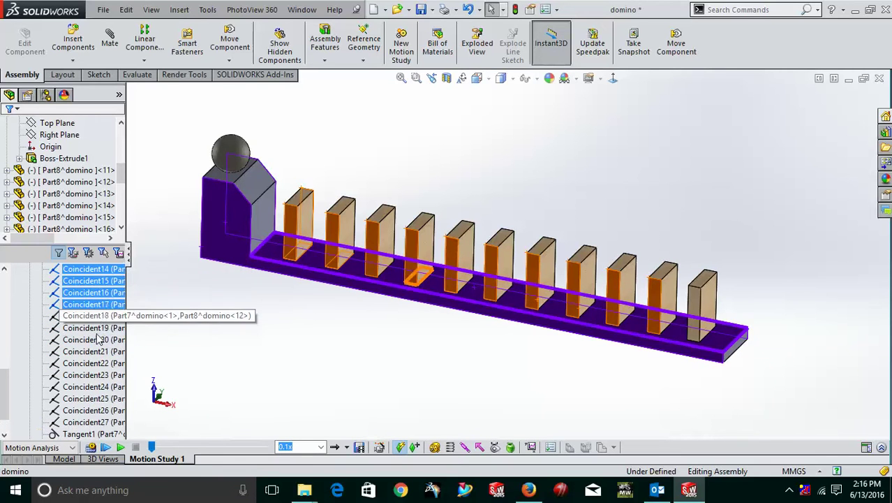
pyautogui.keyDown('ctrl'); pyautogui.click(96, 316); pyautogui.keyUp('ctrl')
pyautogui.keyDown('ctrl'); pyautogui.click(98, 328); pyautogui.keyUp('ctrl')
pyautogui.keyDown('ctrl'); pyautogui.click(98, 339); pyautogui.keyUp('ctrl')
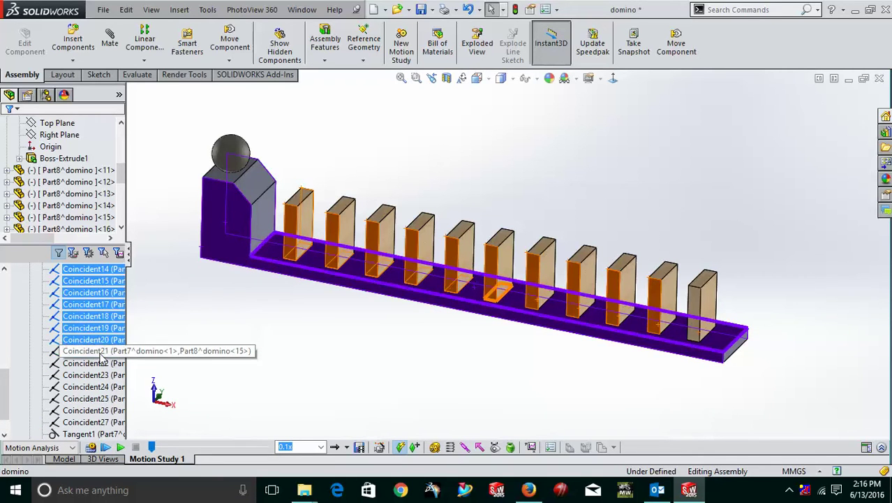
pyautogui.keyDown('ctrl'); pyautogui.click(98, 351); pyautogui.keyUp('ctrl')
pyautogui.keyDown('ctrl'); pyautogui.click(97, 363); pyautogui.keyUp('ctrl')
pyautogui.keyDown('ctrl'); pyautogui.click(97, 375); pyautogui.keyUp('ctrl')
pyautogui.keyDown('ctrl'); pyautogui.click(97, 386); pyautogui.keyUp('ctrl')
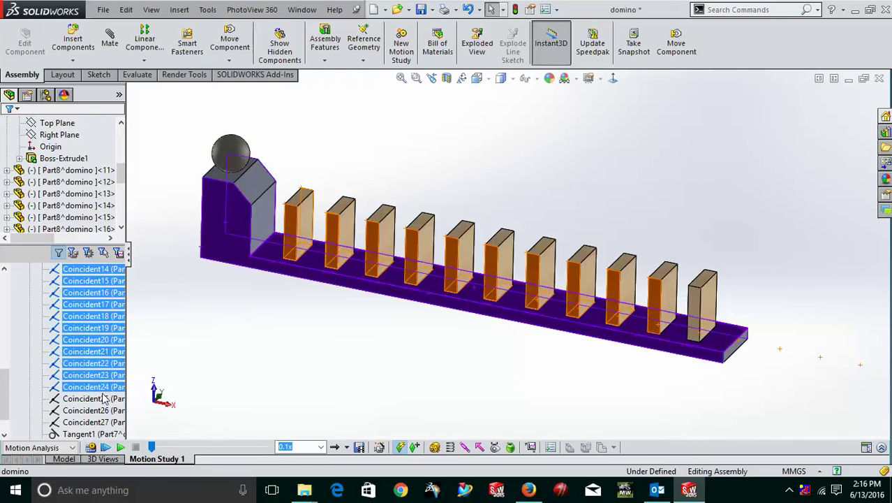
pyautogui.keyDown('ctrl'); pyautogui.click(98, 398); pyautogui.keyUp('ctrl')
pyautogui.keyDown('ctrl'); pyautogui.click(98, 410); pyautogui.keyUp('ctrl')
pyautogui.keyDown('ctrl'); pyautogui.click(95, 434); pyautogui.keyUp('ctrl')
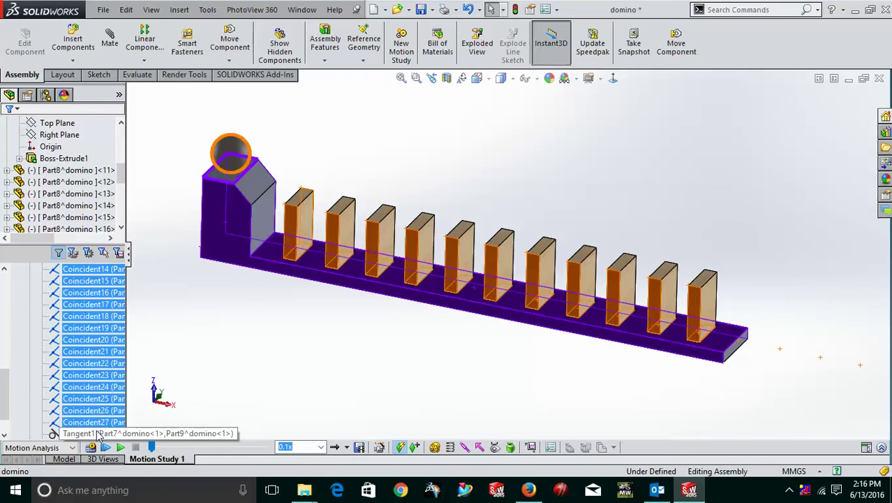
pyautogui.keyDown('ctrl'); pyautogui.click(98, 422); pyautogui.keyUp('ctrl')
pyautogui.keyDown('ctrl'); pyautogui.click(96, 408); pyautogui.keyUp('ctrl')
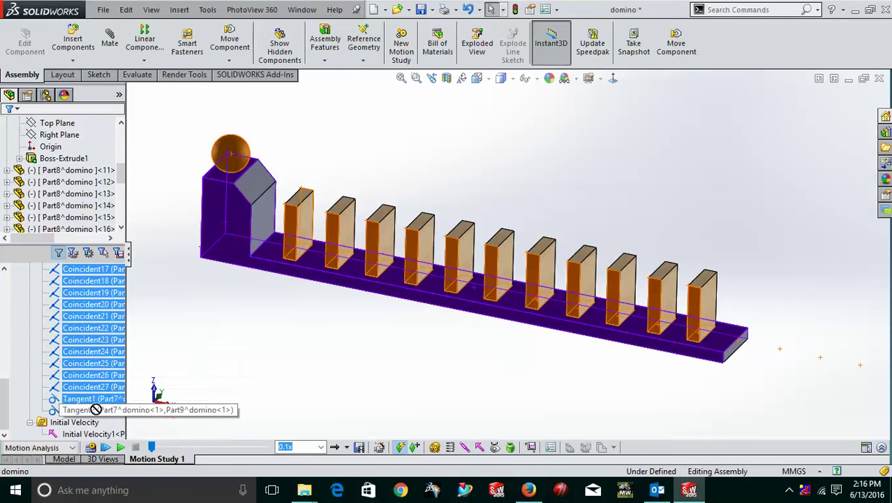
pyautogui.scroll(4, 95, 339)
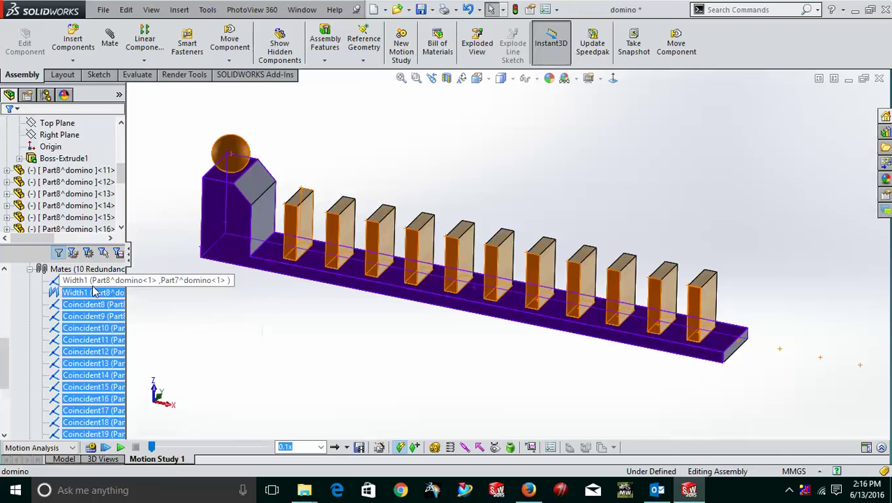
pyautogui.rightClick(95, 286)
pyautogui.click(124, 290)
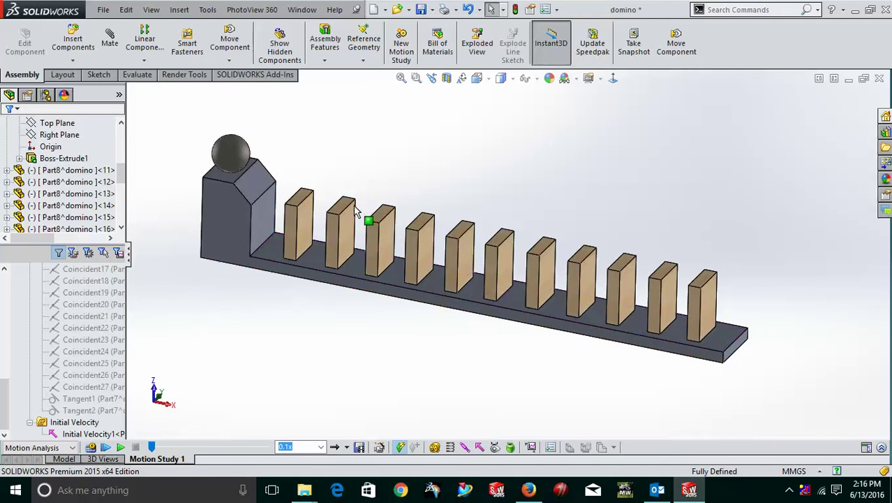
# Step: Expand the motion study timeline, choose Motion Analysis as the study type, and collapse the timeline again
pyautogui.moveTo(538, 201); pyautogui.dragTo(539, 203, button='middle')
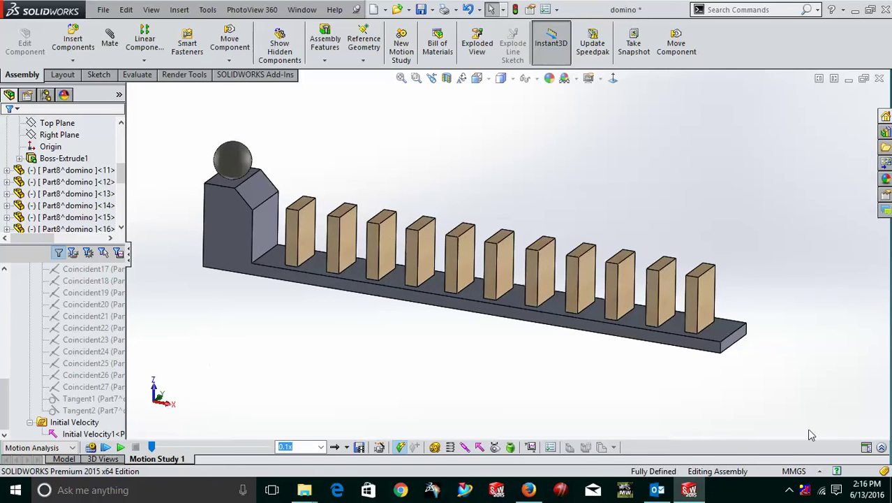
pyautogui.click(883, 448)
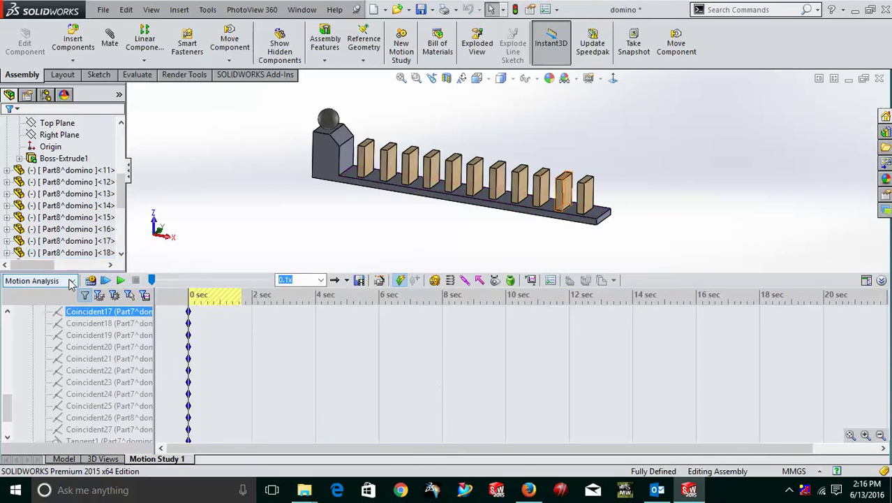
pyautogui.click(70, 280)
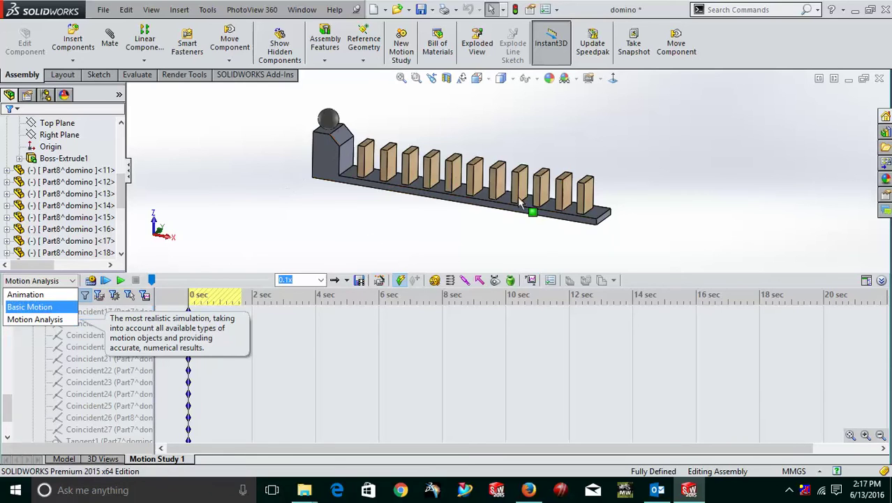
pyautogui.click(42, 319)
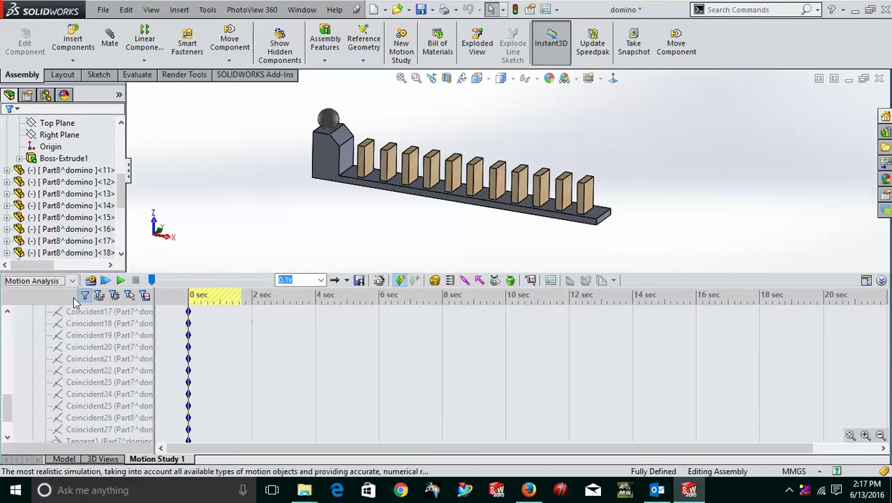
pyautogui.click(882, 280)
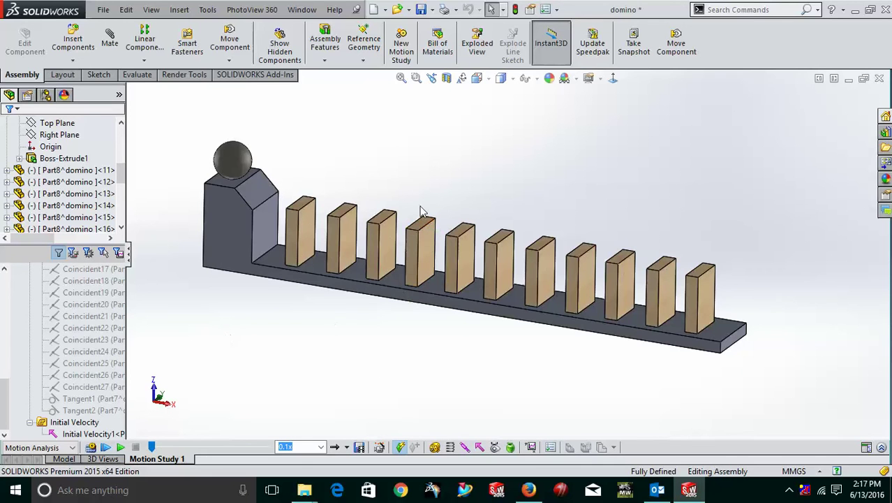
# Step: Define gravity acting downward along the Z axis with a strength of 9806.65 mm/s^2
pyautogui.click(511, 448)
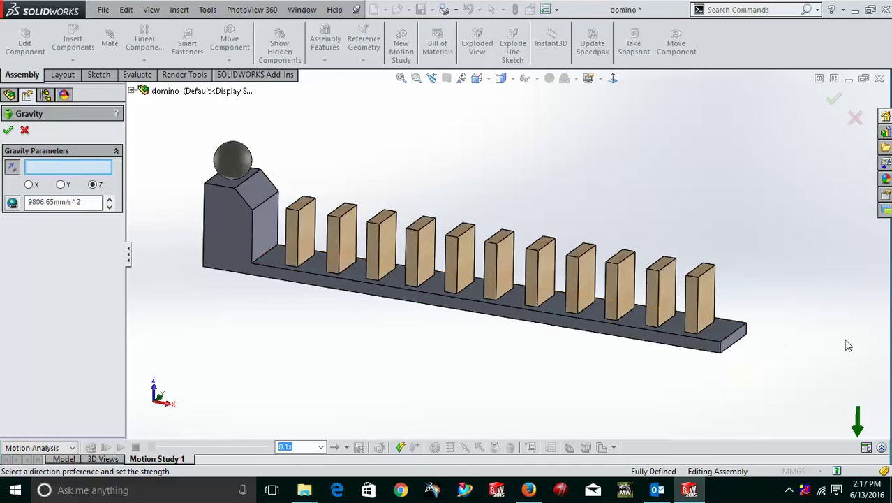
pyautogui.click(7, 132)
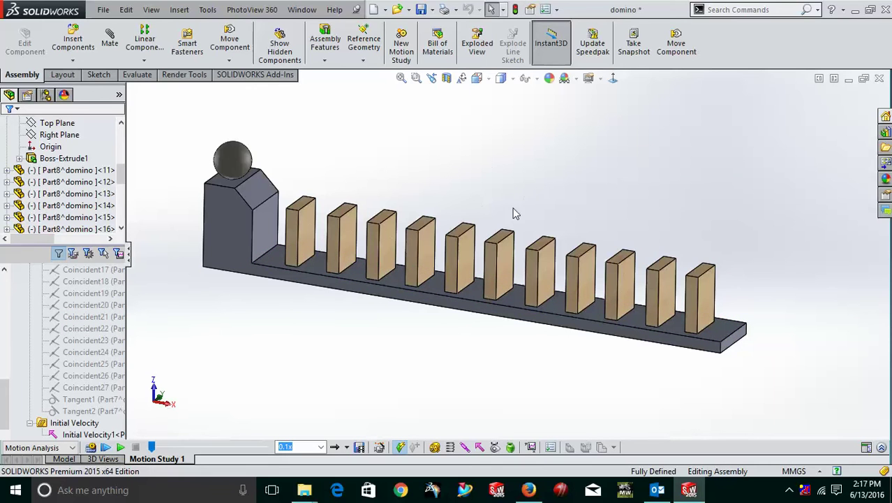
# Step: Give the ball an initial linear velocity of 500 mm/s directed along the base's long edge toward the dominoes
pyautogui.moveTo(282, 327); pyautogui.dragTo(339, 325, button='middle')
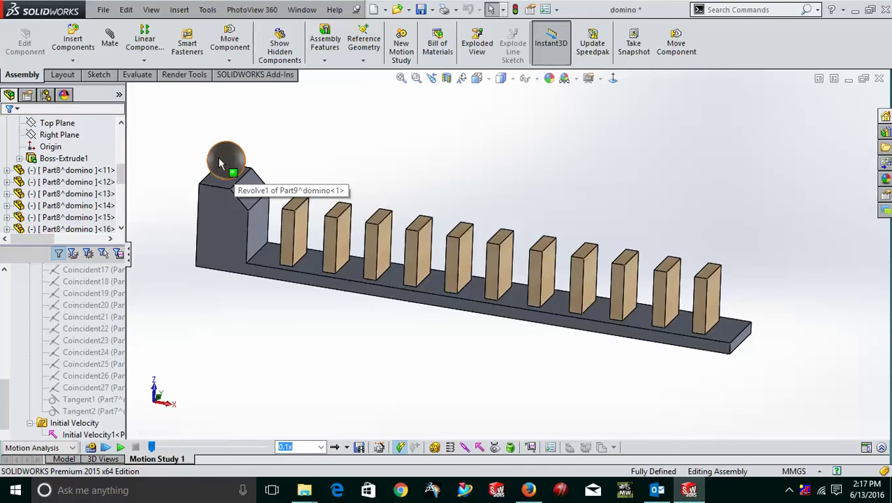
pyautogui.moveTo(304, 165); pyautogui.dragTo(304, 145, button='middle')
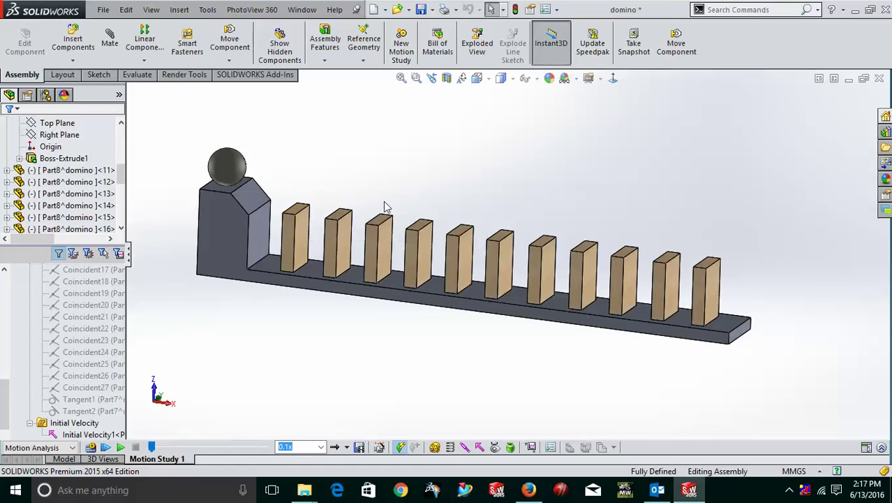
pyautogui.click(94, 318)
pyautogui.scroll(1, 96, 325)
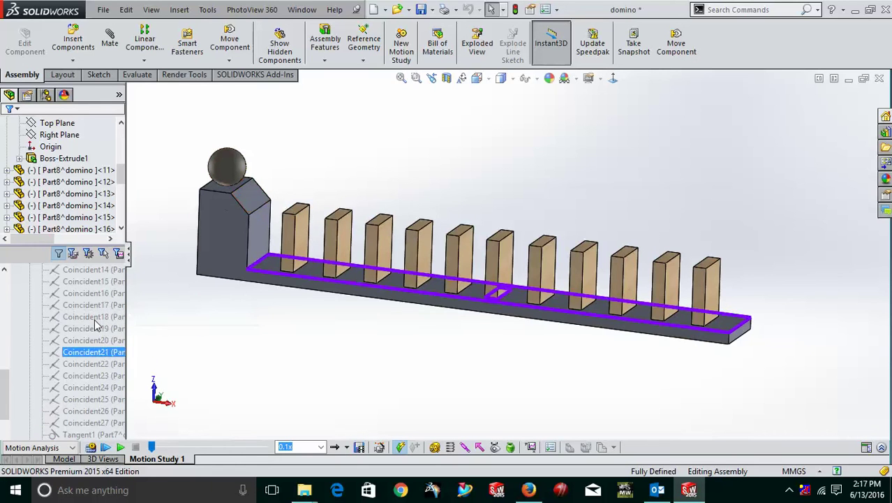
pyautogui.scroll(5, 96, 325)
pyautogui.click(30, 270)
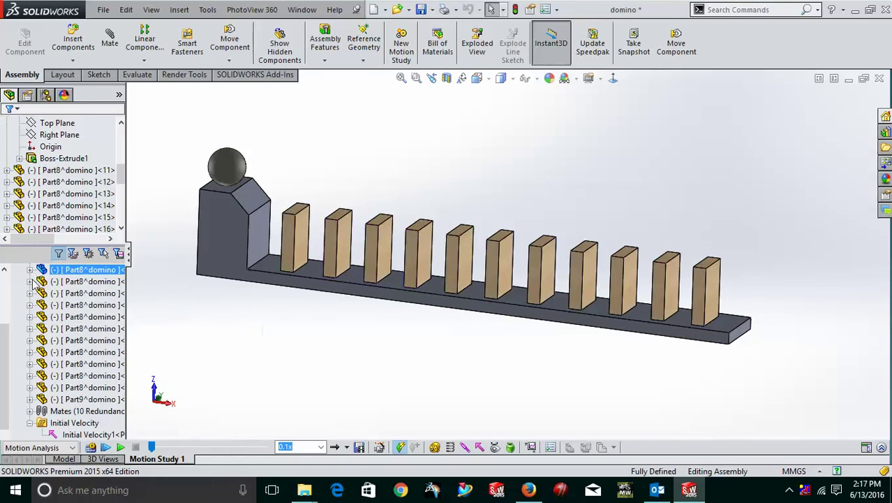
pyautogui.click(222, 168)
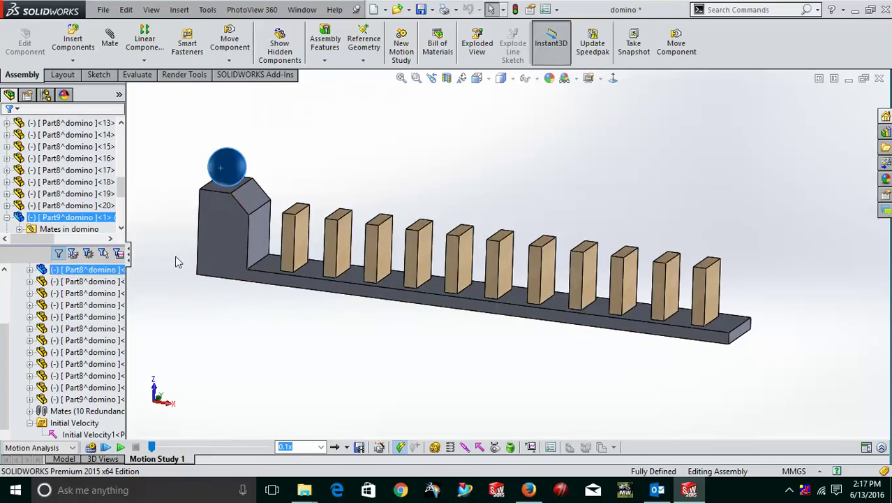
pyautogui.click(90, 398)
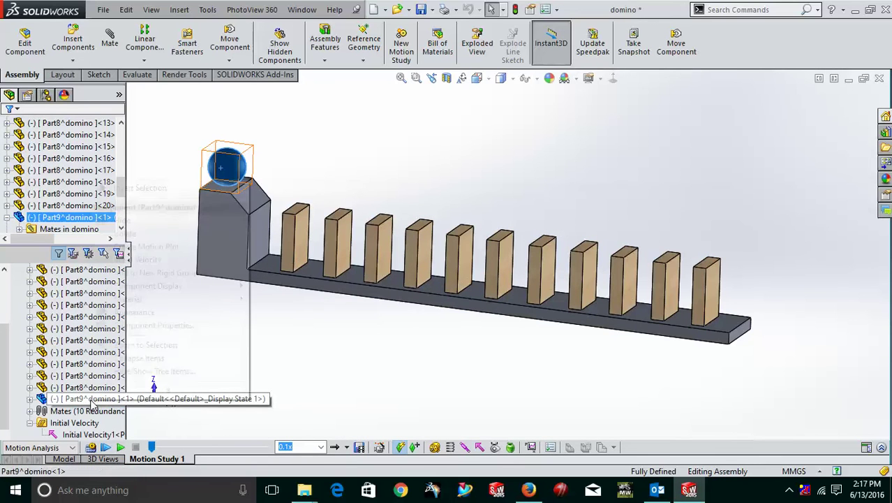
pyautogui.rightClick(90, 399)
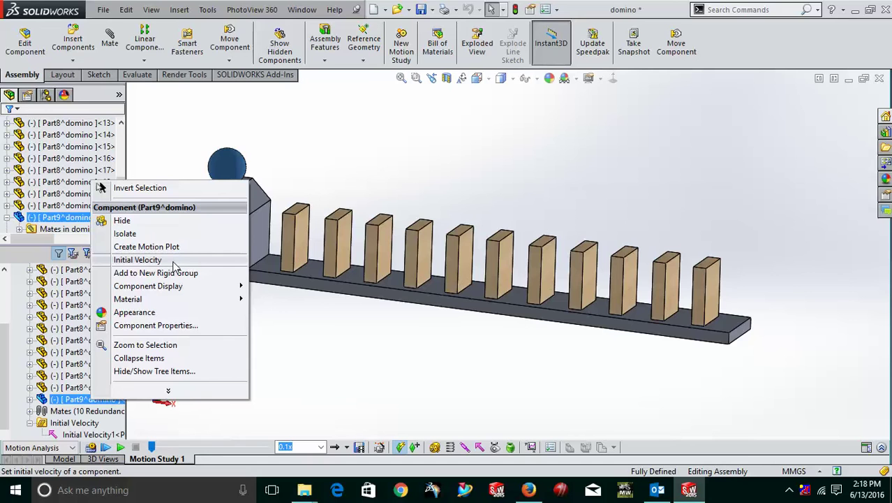
pyautogui.click(138, 260)
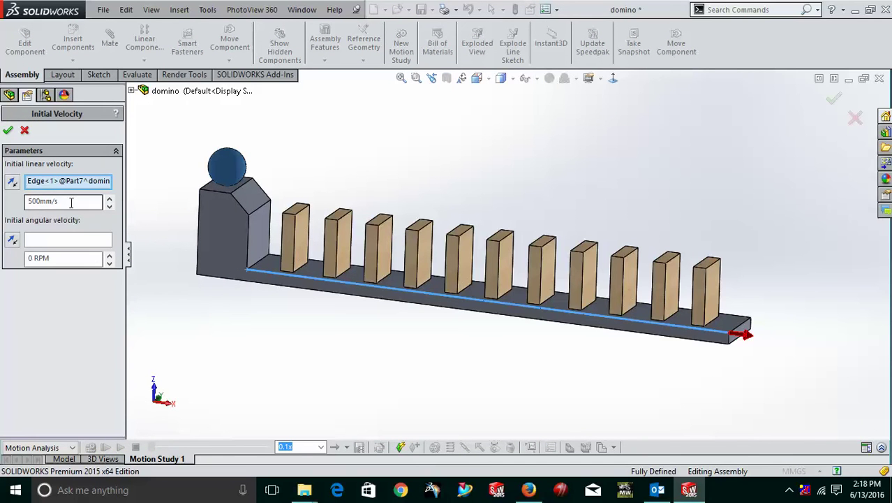
pyautogui.click(8, 130)
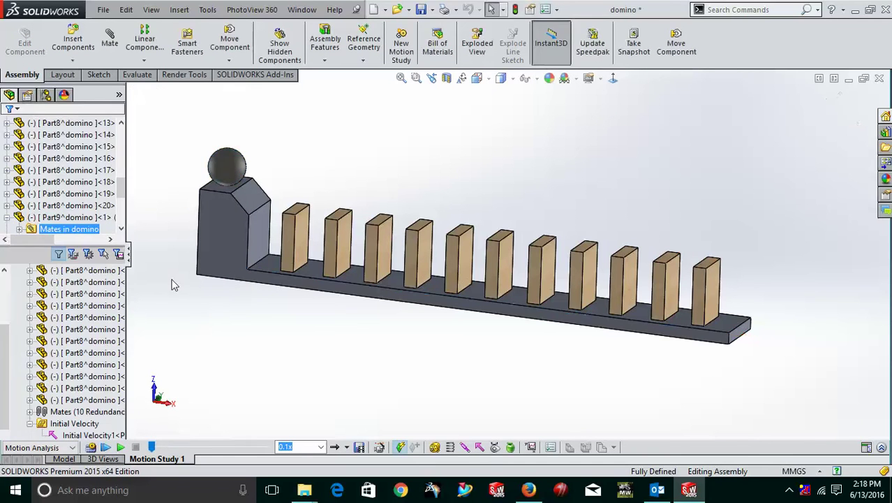
pyautogui.click(75, 423)
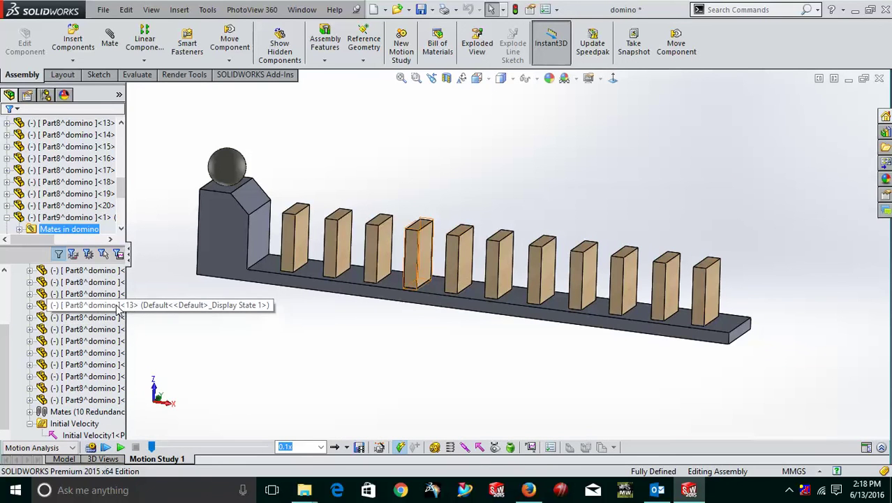
pyautogui.scroll(3, 119, 310)
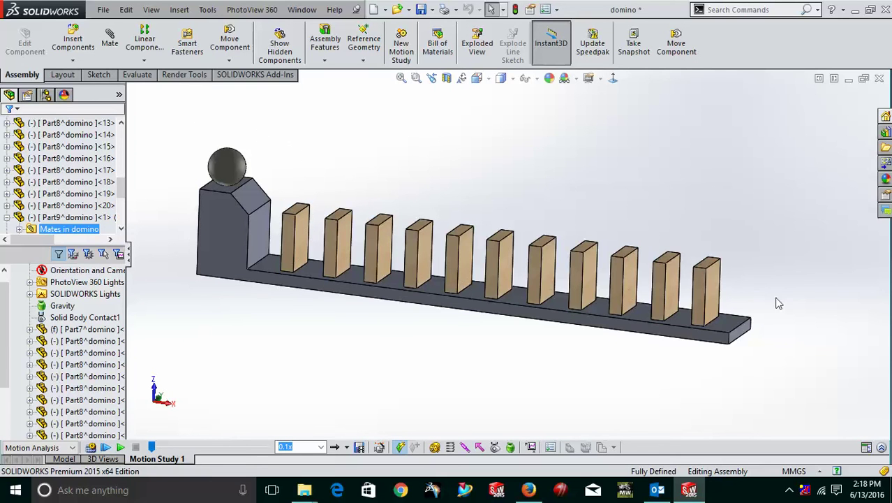
pyautogui.click(495, 447)
pyautogui.moveTo(794, 408); pyautogui.dragTo(179, 130)
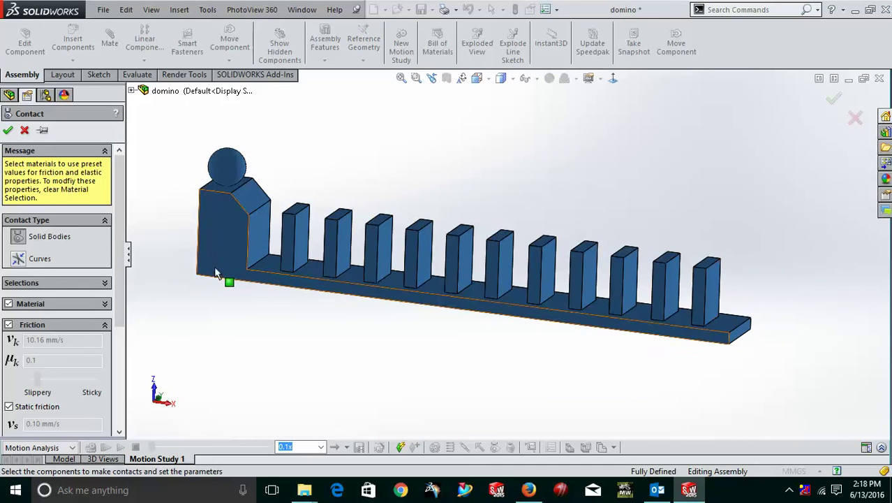
pyautogui.click(8, 303)
pyautogui.click(8, 325)
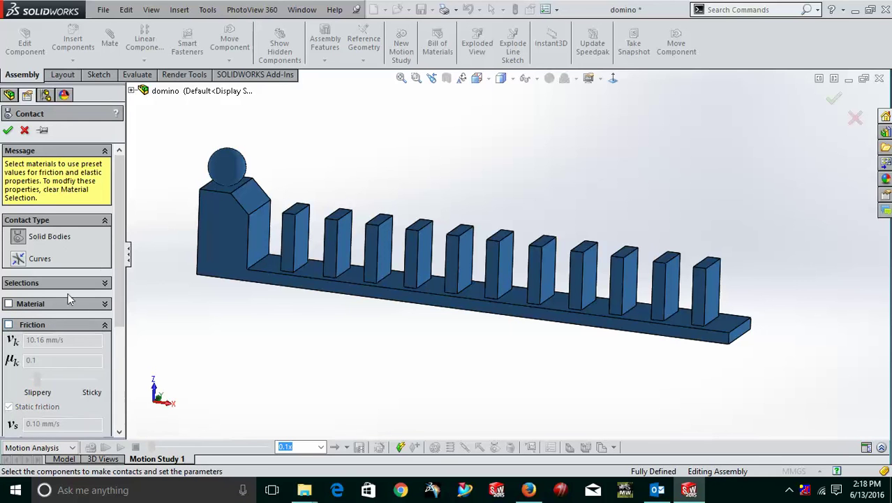
pyautogui.moveTo(124, 199); pyautogui.dragTo(122, 311)
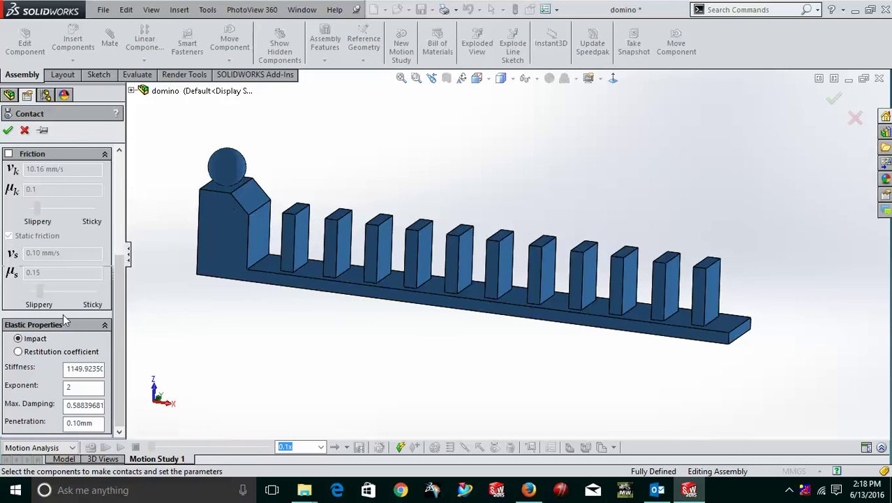
pyautogui.click(25, 131)
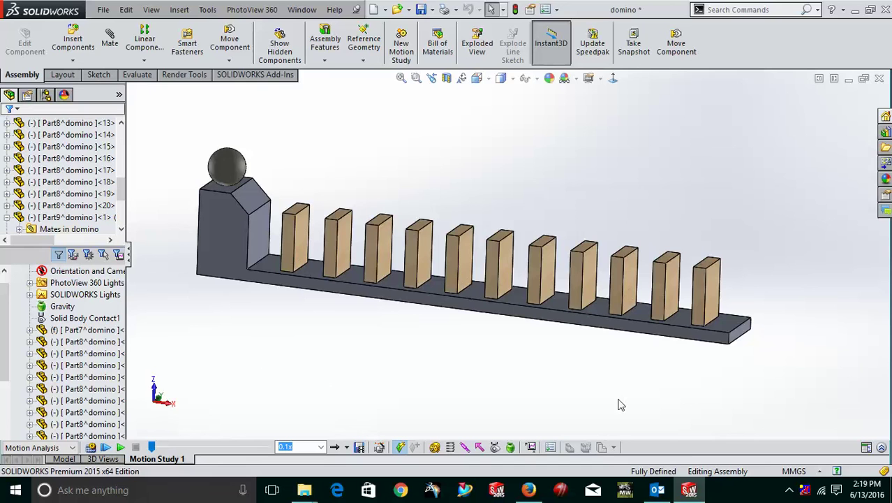
# Step: Set the Motion Analysis rate to 200 frames per second and the playback speed to 0.1x
pyautogui.click(551, 450)
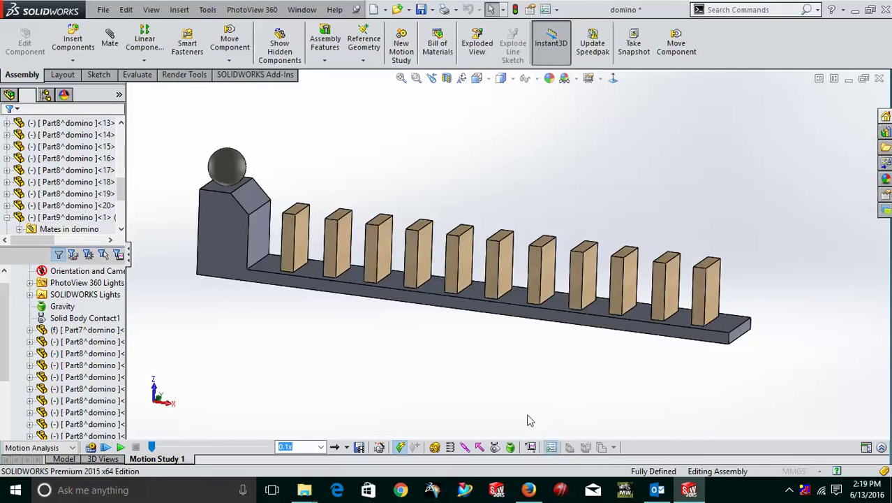
pyautogui.doubleClick(37, 221)
pyautogui.write('200')
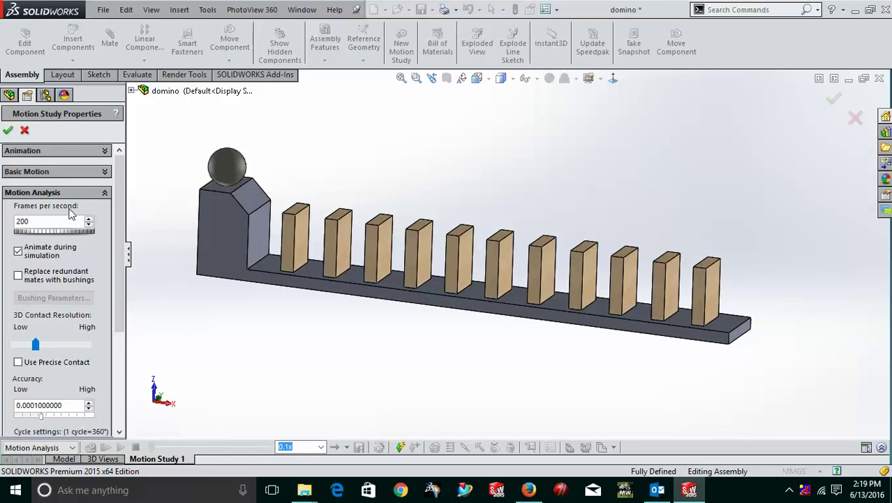
pyautogui.click(8, 130)
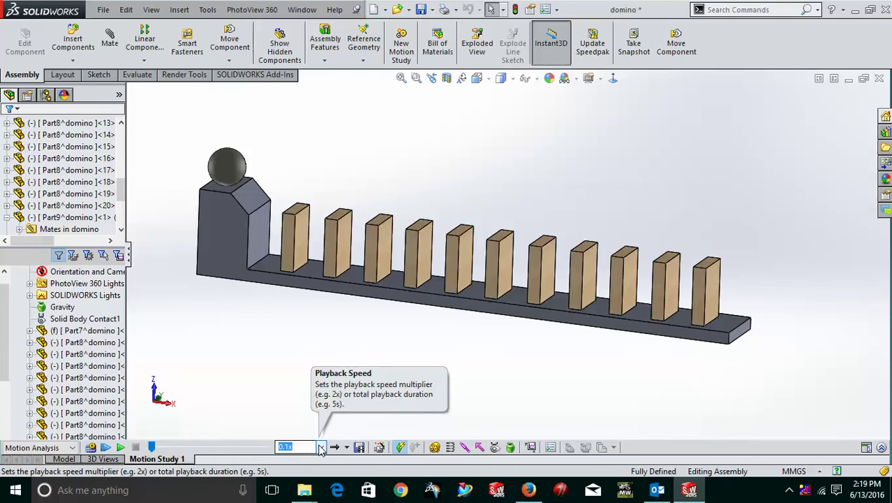
pyautogui.click(320, 448)
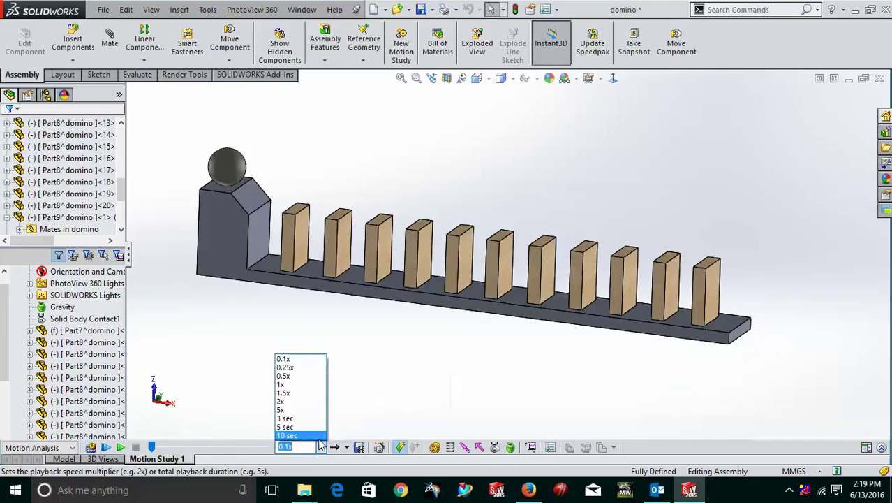
pyautogui.click(317, 359)
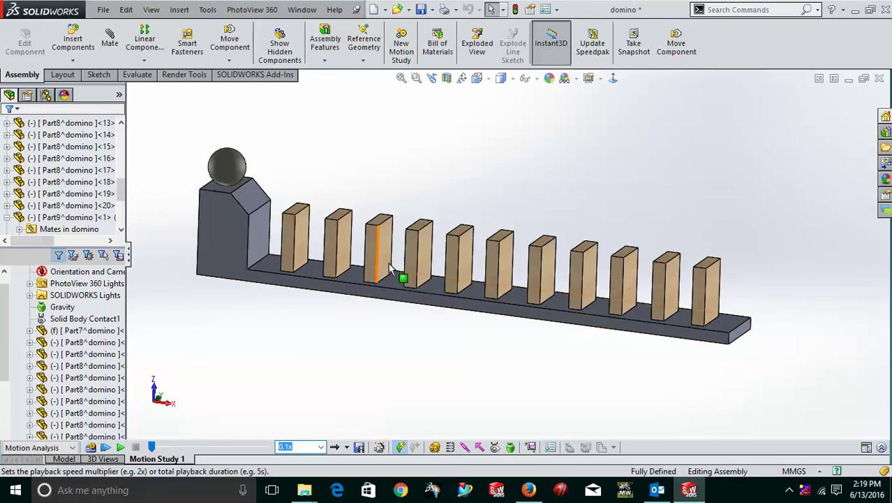
# Step: Play the domino motion study and return it to 0 seconds
pyautogui.moveTo(554, 339); pyautogui.dragTo(556, 375, button='middle')
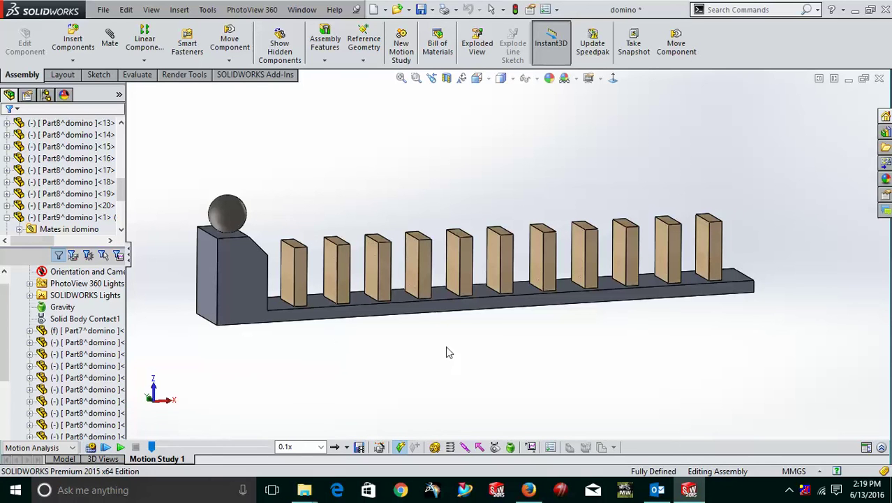
pyautogui.moveTo(446, 349)
pyautogui.mouseDown(button='middle')
pyautogui.moveTo(418, 342)
pyautogui.moveTo(418, 359)
pyautogui.moveTo(436, 333)
pyautogui.moveTo(447, 349)
pyautogui.mouseUp(button='middle')
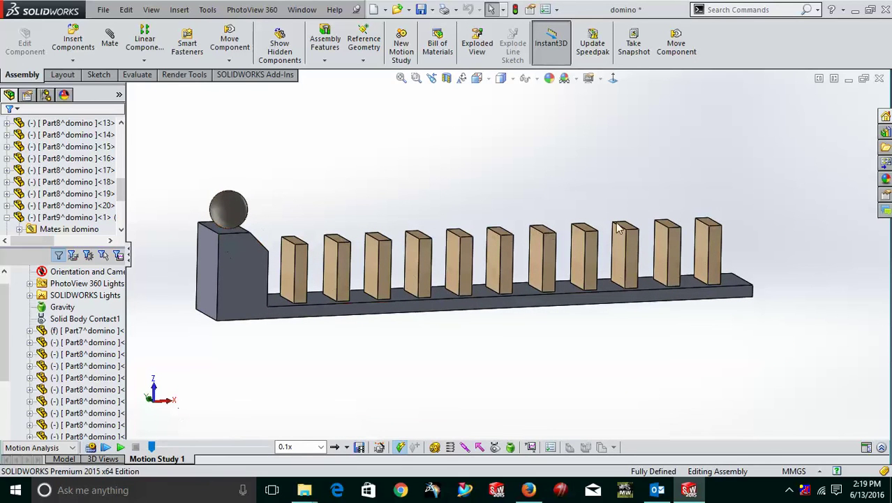
pyautogui.moveTo(641, 343); pyautogui.dragTo(639, 338, button='middle')
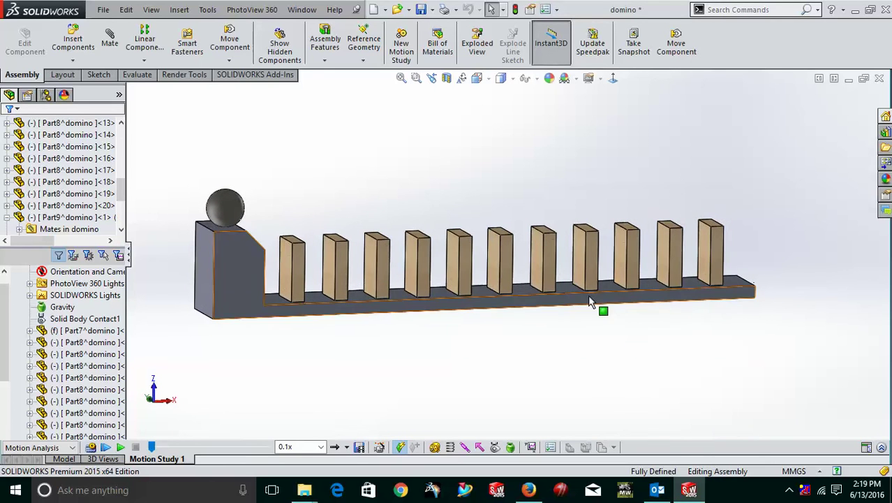
pyautogui.click(91, 425)
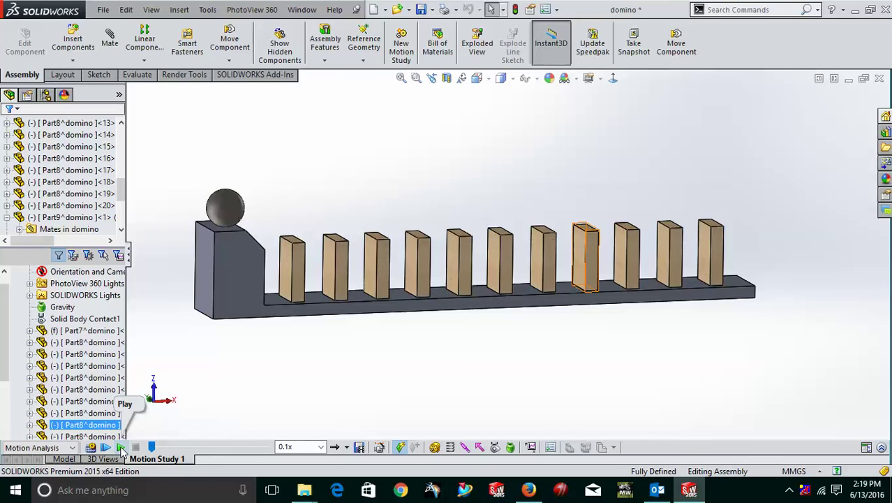
pyautogui.click(121, 448)
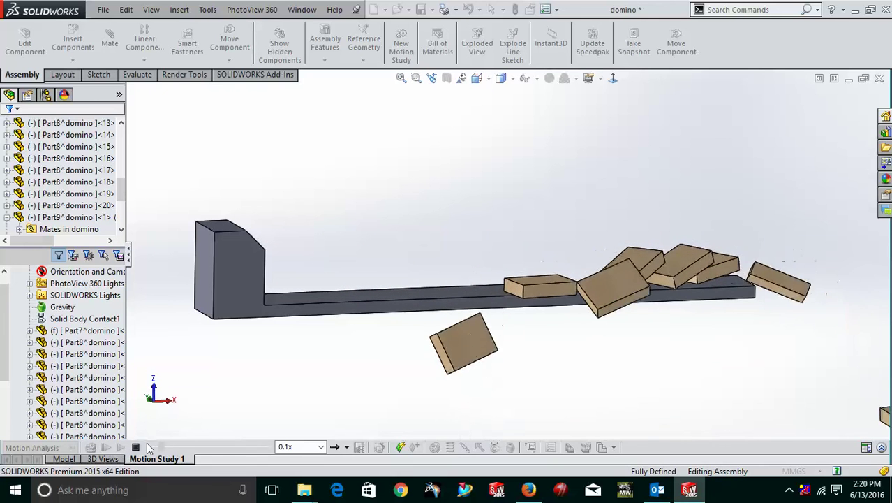
pyautogui.click(148, 449)
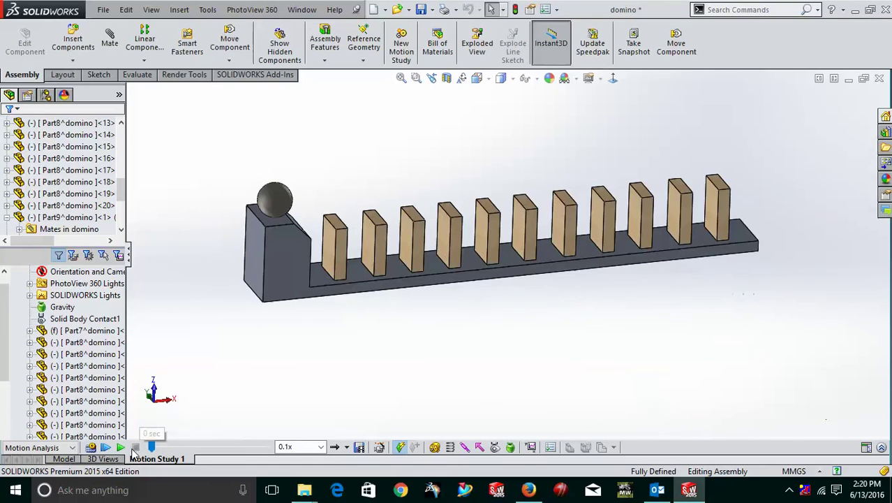
# Step: Replay the motion study to watch the ball strike the dominoes up close, and rewind the timeline to the start
pyautogui.scroll(-2, 354, 232)
pyautogui.scroll(-2, 354, 233)
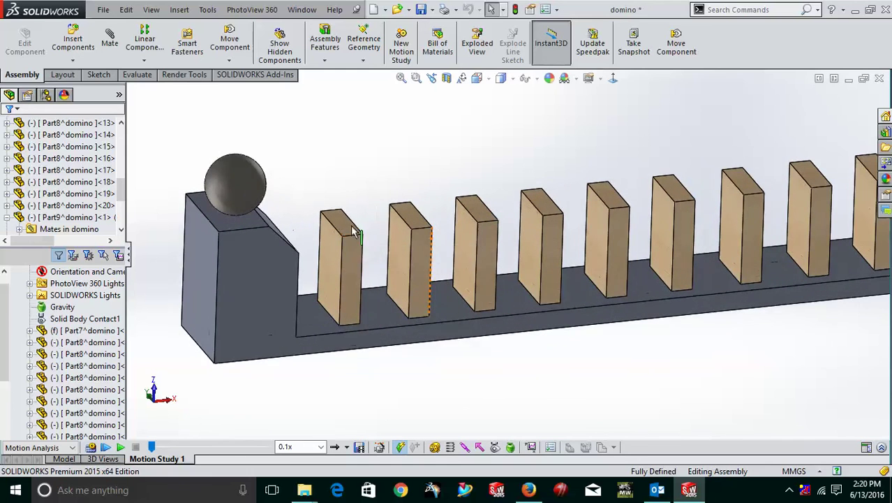
pyautogui.click(121, 448)
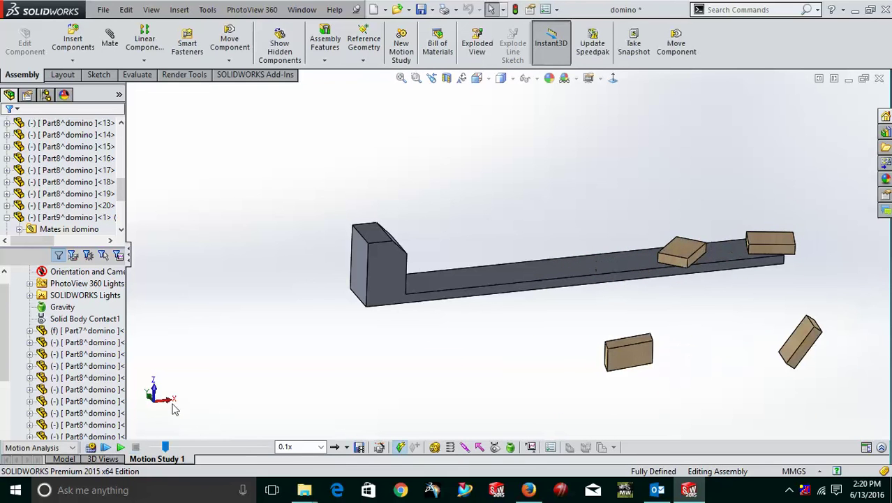
pyautogui.moveTo(164, 447); pyautogui.dragTo(152, 446)
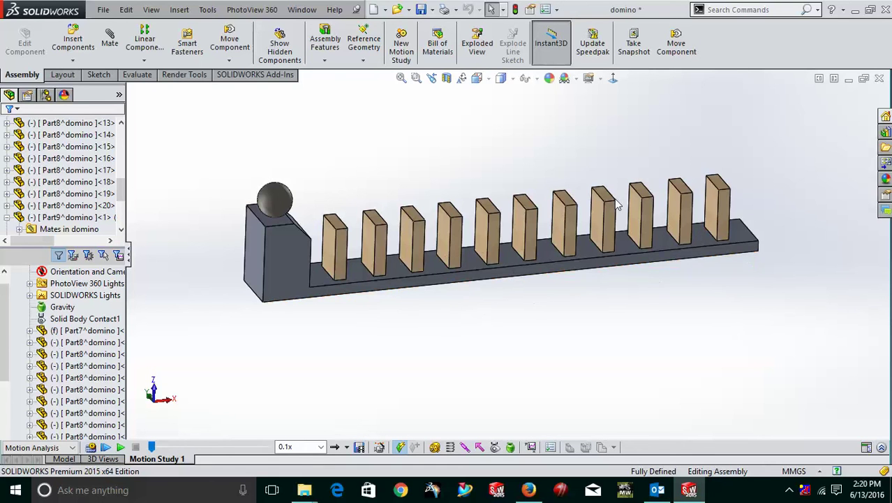
pyautogui.moveTo(745, 174); pyautogui.dragTo(713, 198, button='middle')
pyautogui.scroll(-2, 585, 161)
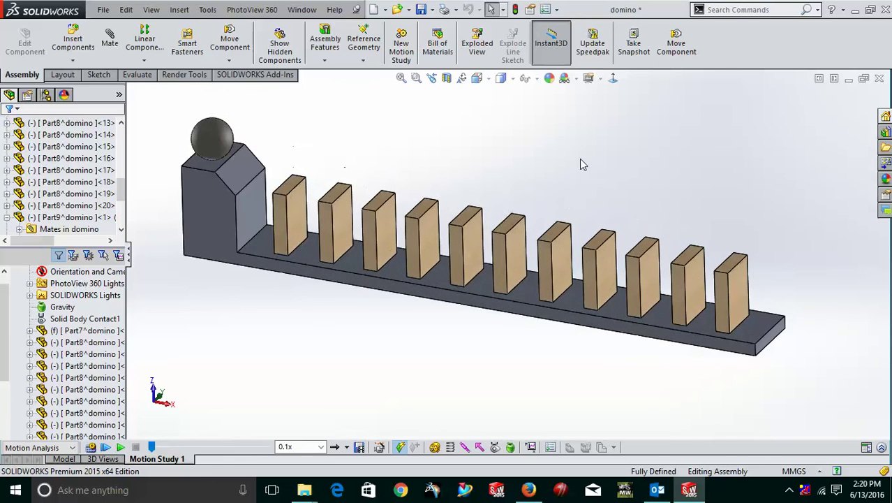